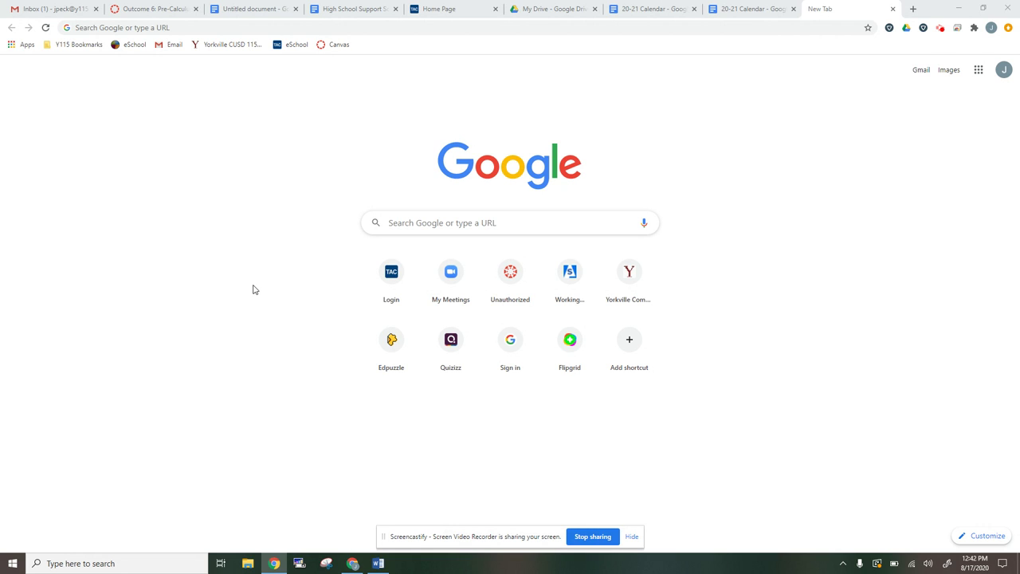
Open the Y115 bookmarks folder in EasyBridge and list the classes that have not started yet
click(68, 48)
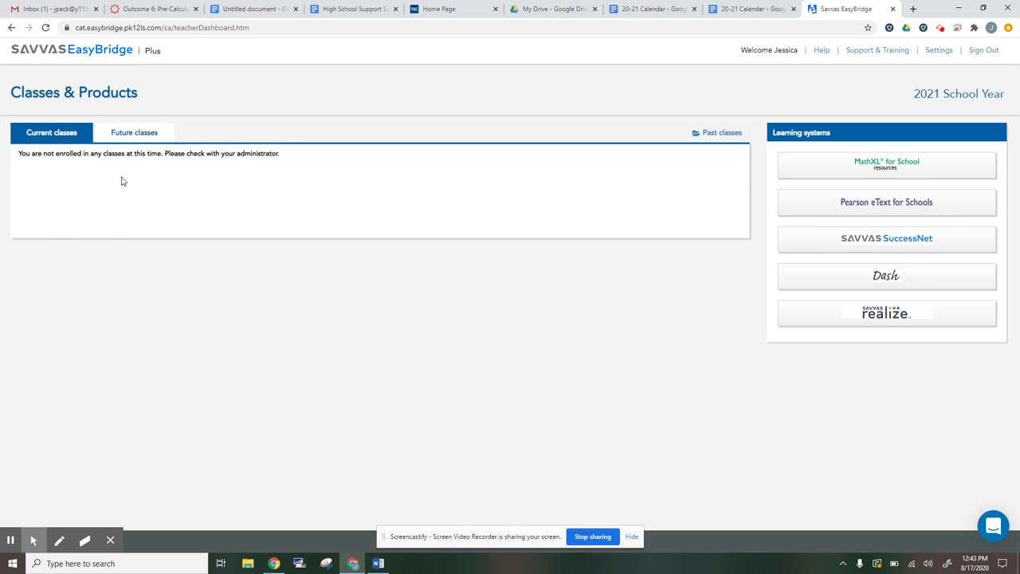
click(134, 133)
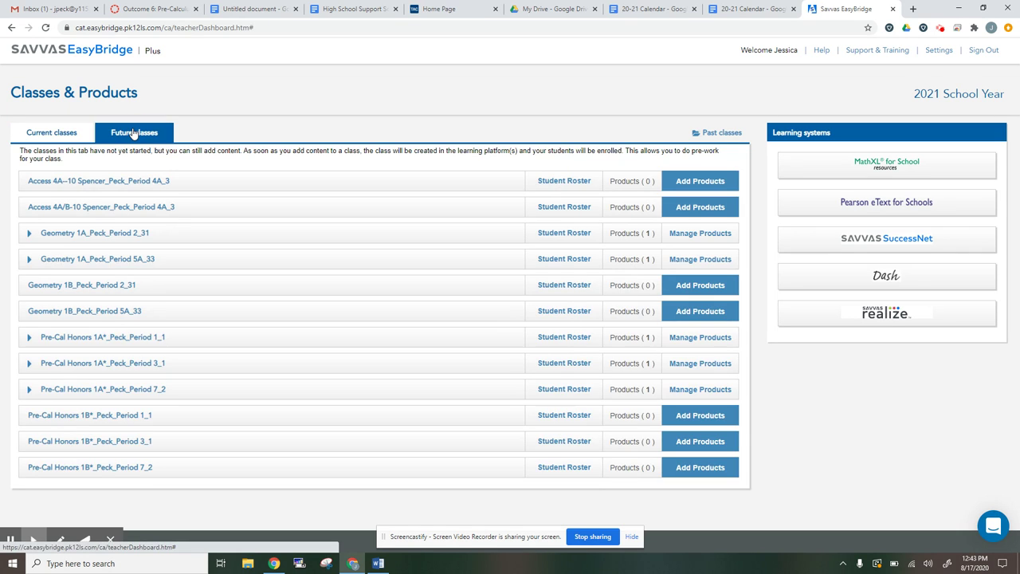
Expand the Pre-Cal Honors 1A* Period 1_1 and Geometry 1A Period 2_31 rows to reveal their products
click(29, 338)
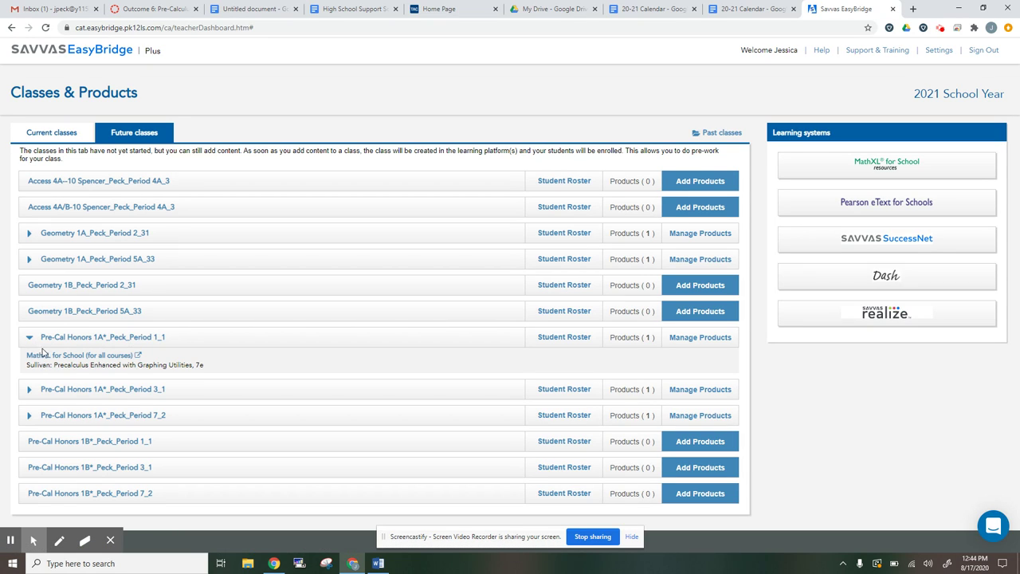
click(29, 236)
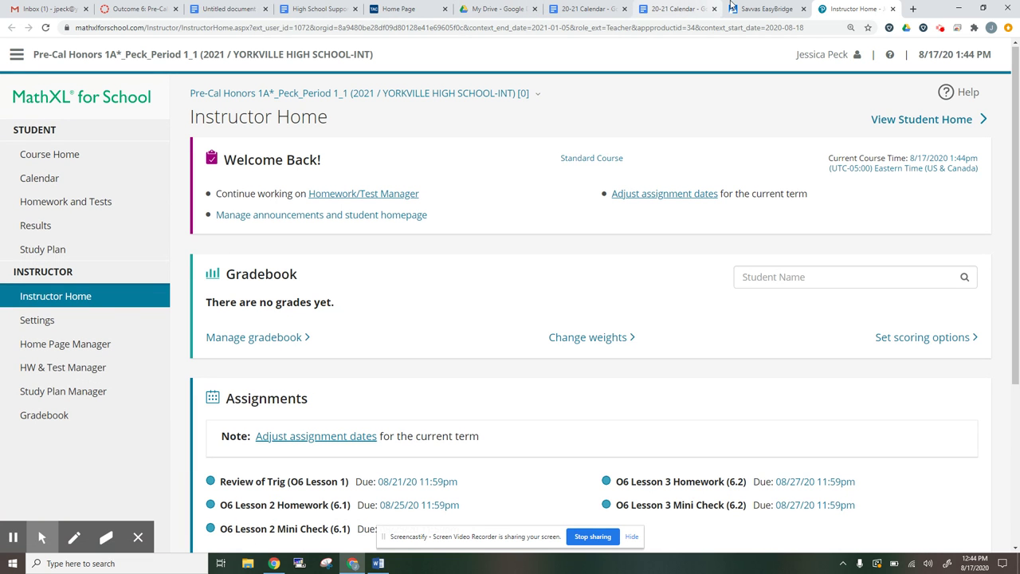
Return to the EasyBridge page, then view the course's student Homework and Tests page
click(747, 8)
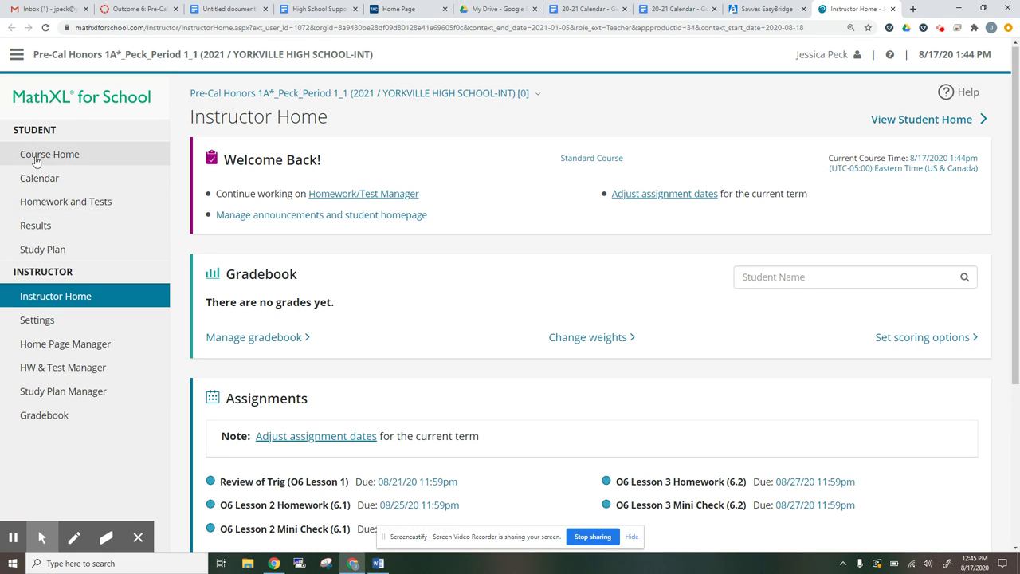
click(46, 204)
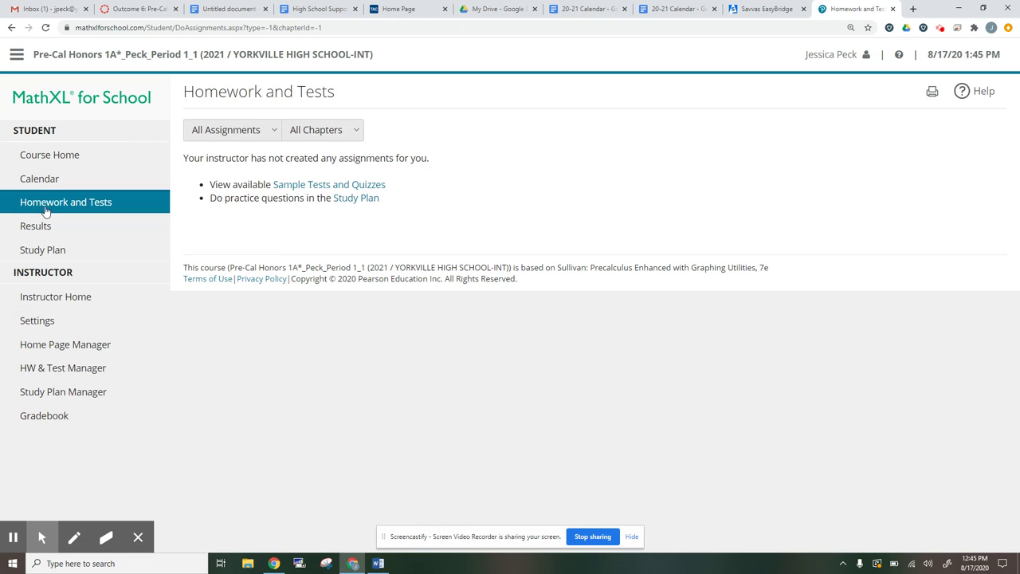
Check the student Results and Homework and Tests pages with All Assignments, then go to the Homework/Test Manager
click(46, 229)
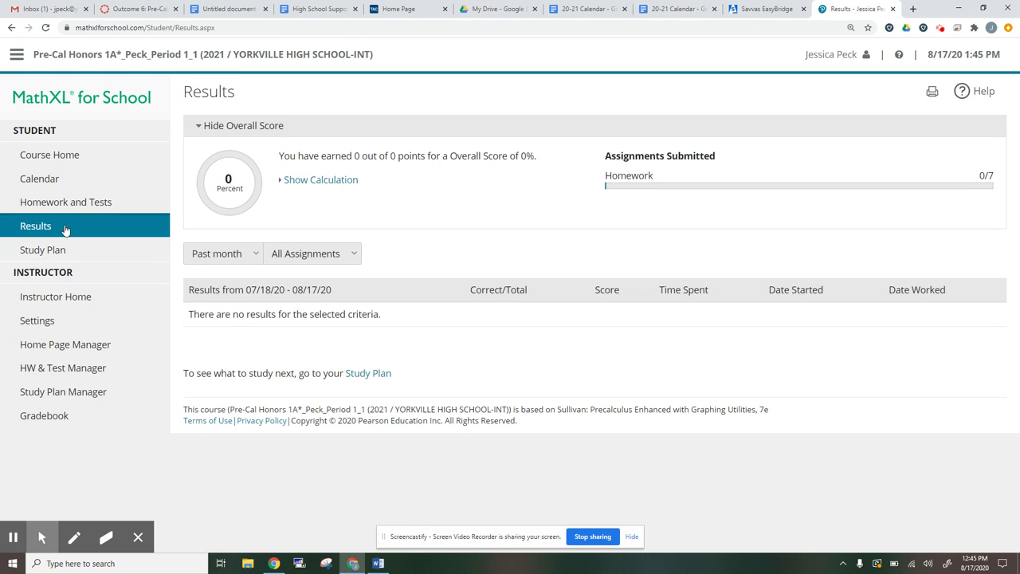
click(60, 204)
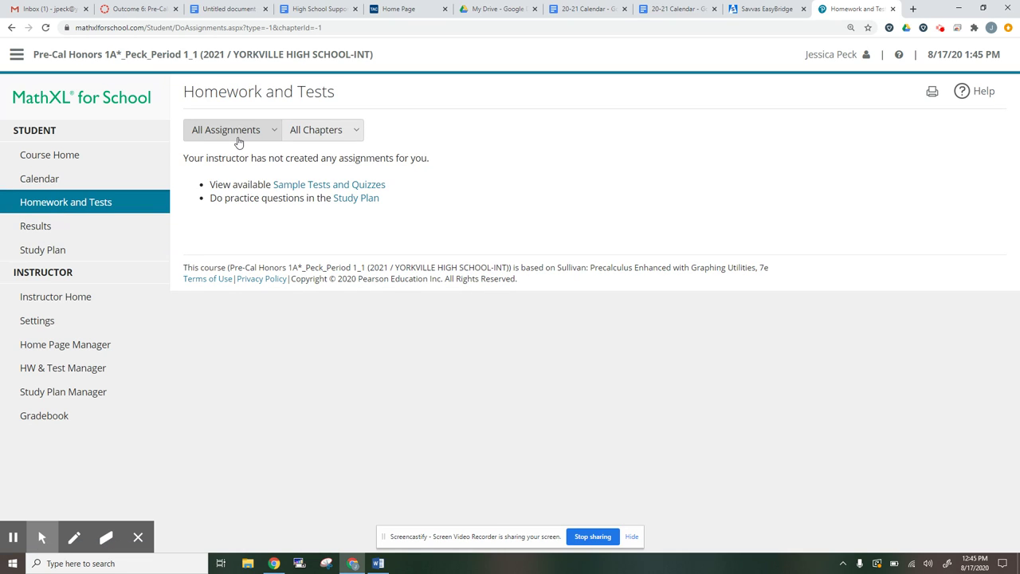
click(236, 135)
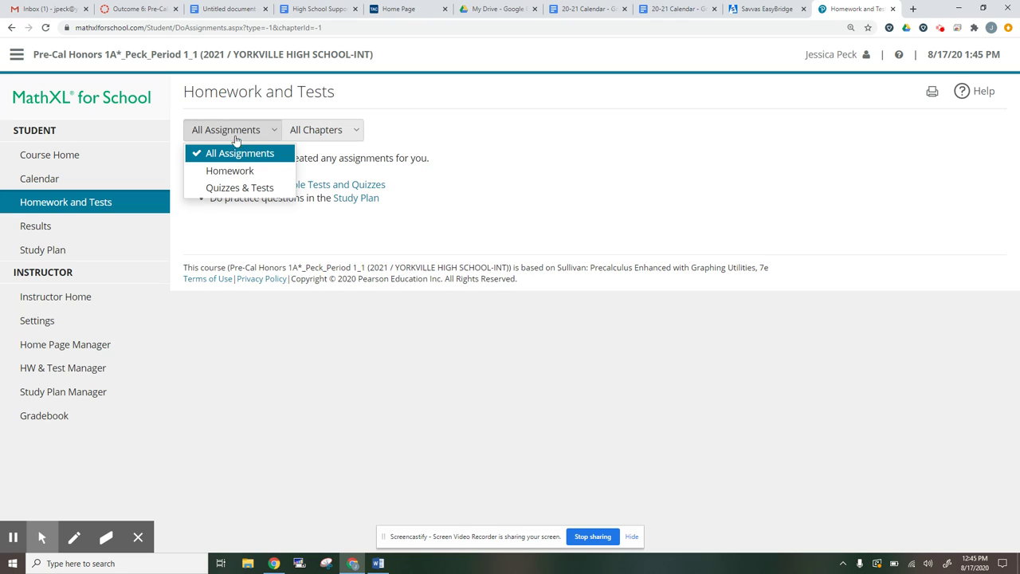
click(236, 153)
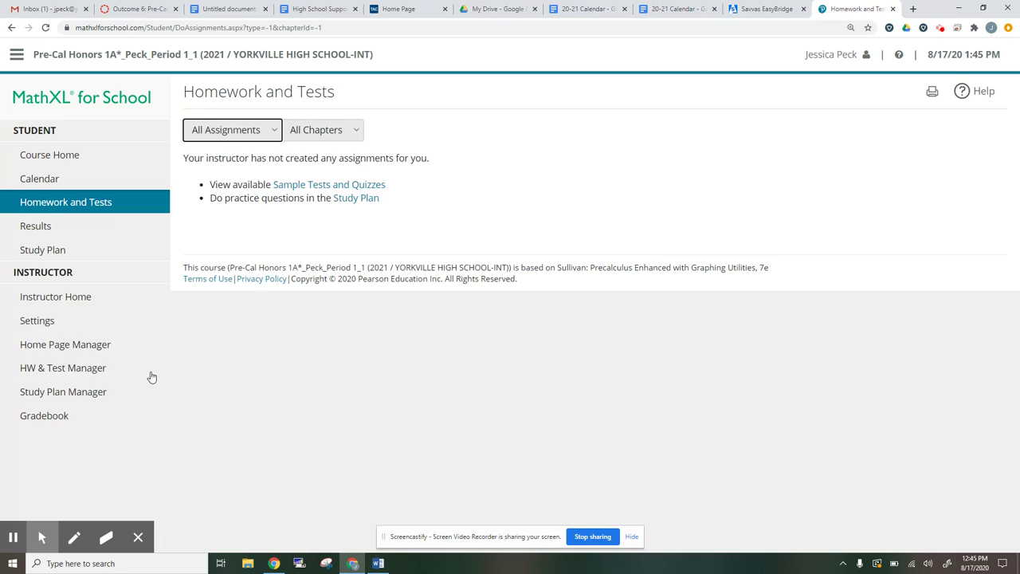
click(85, 371)
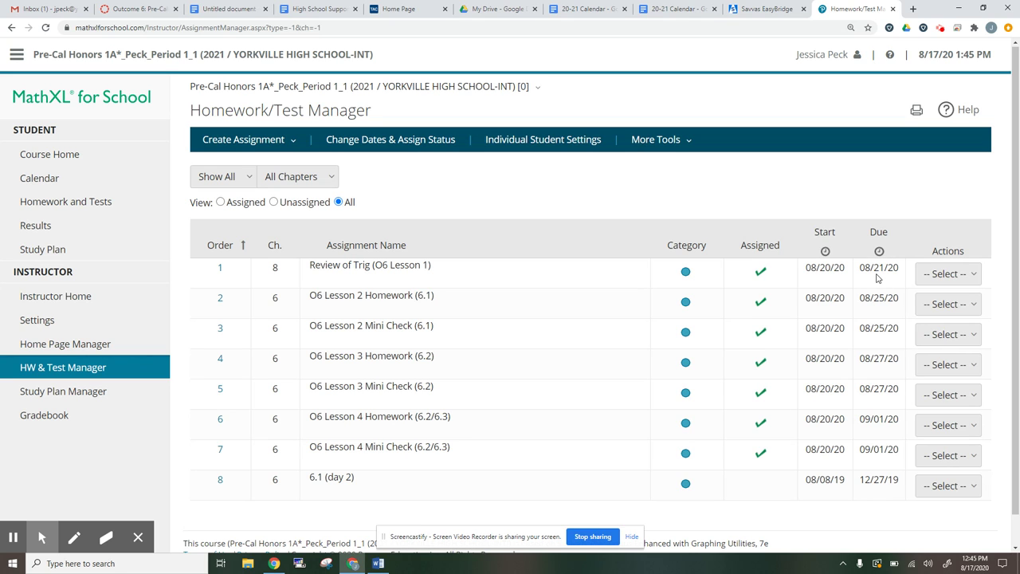
Look at Homework and Tests and Home Page Manager, then show actions for Review of Trig (O6 Lesson 1)
click(93, 202)
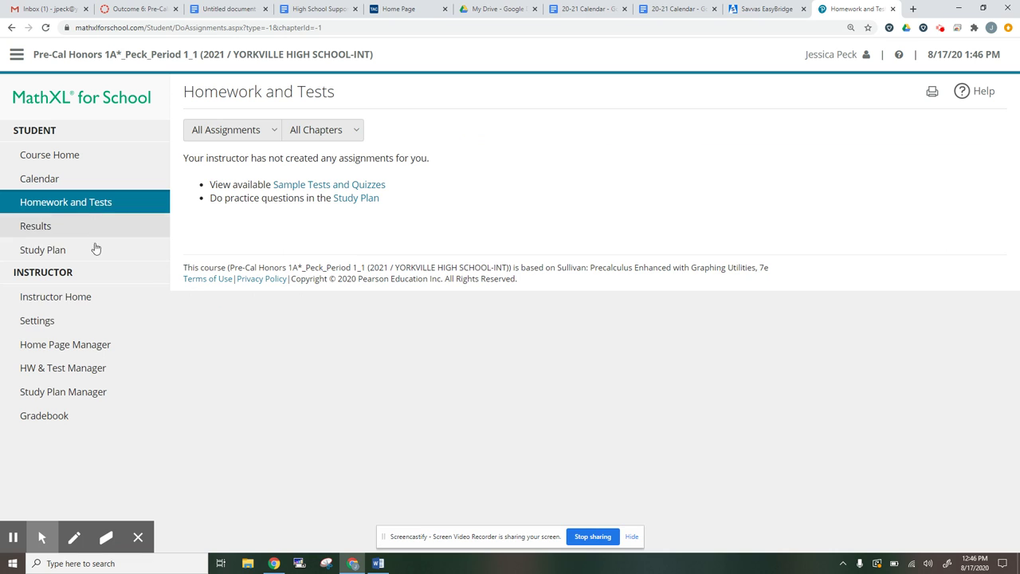
click(100, 351)
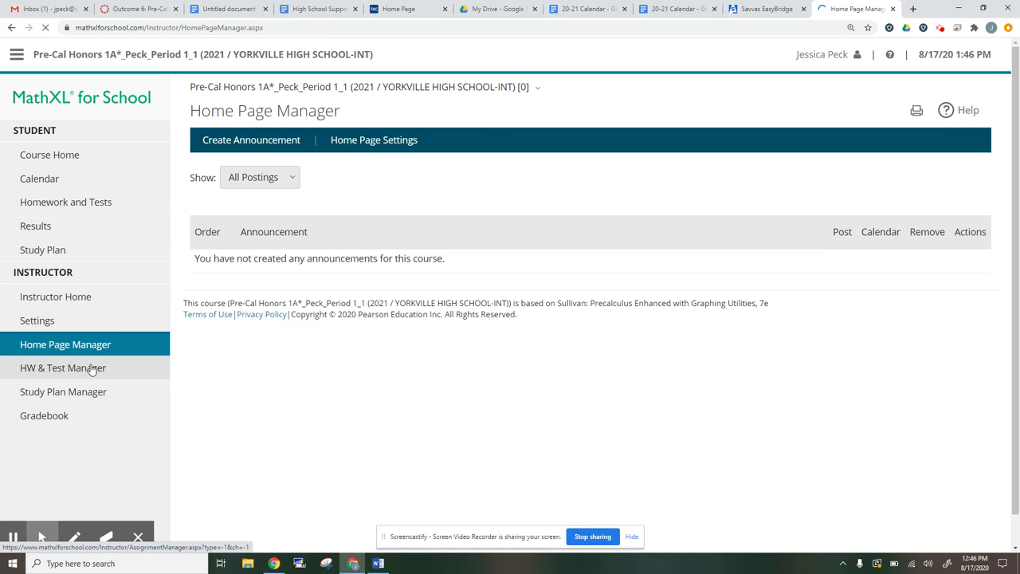
click(91, 368)
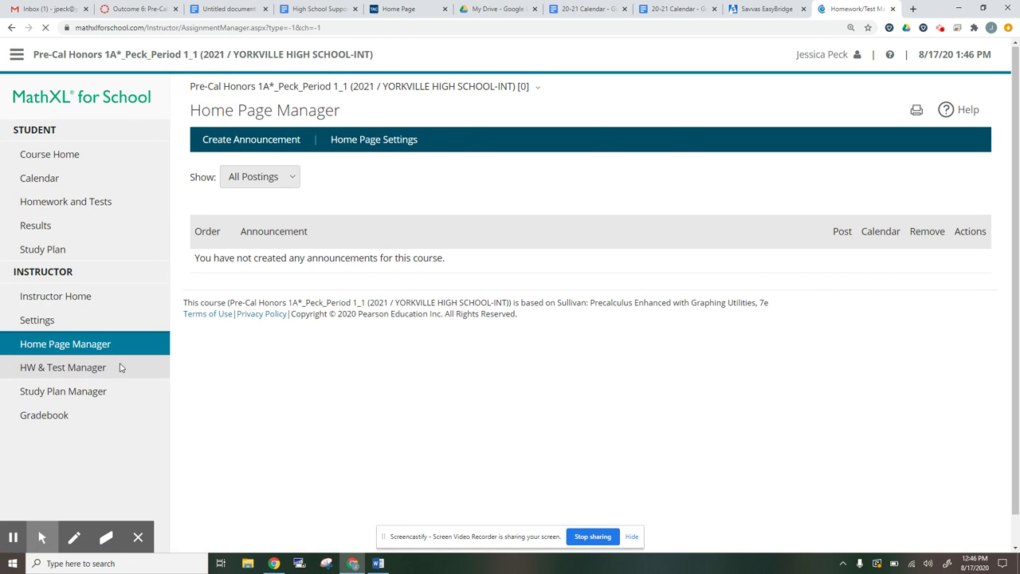
click(945, 273)
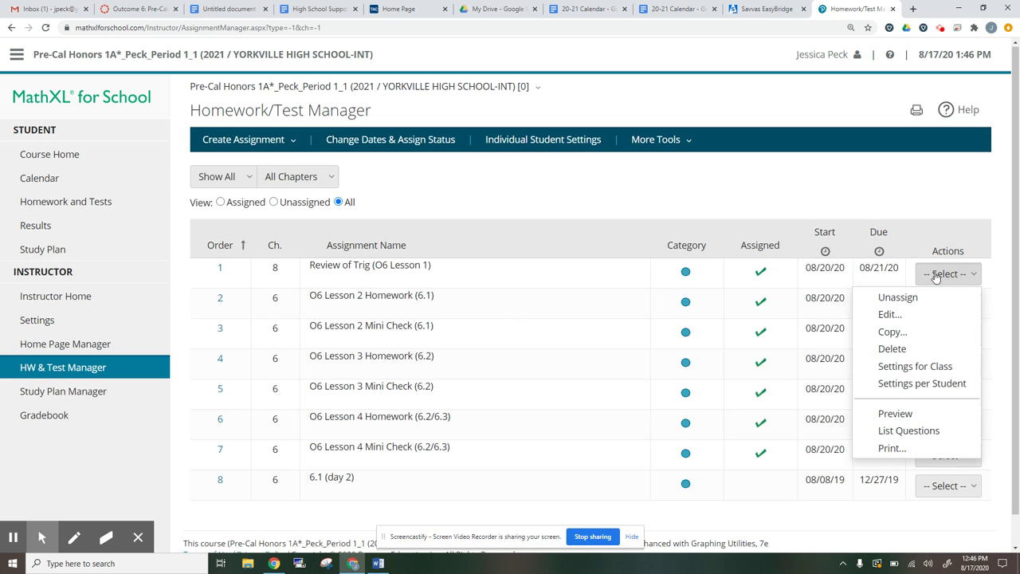
Preview Review of Trig as a student, submit sin θ = 6, dismiss the incorrect feedback, and show Question Help
click(906, 415)
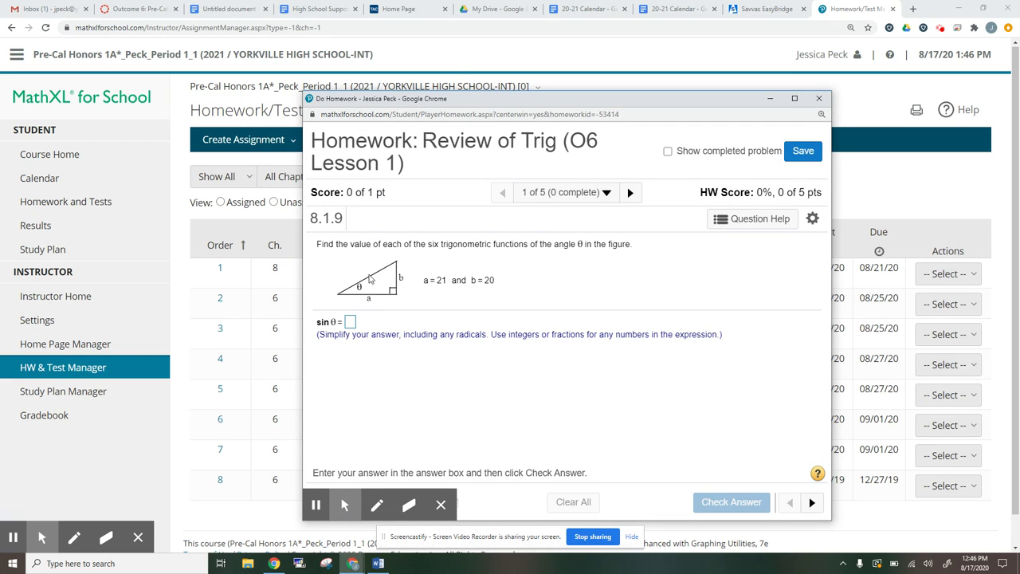
click(351, 323)
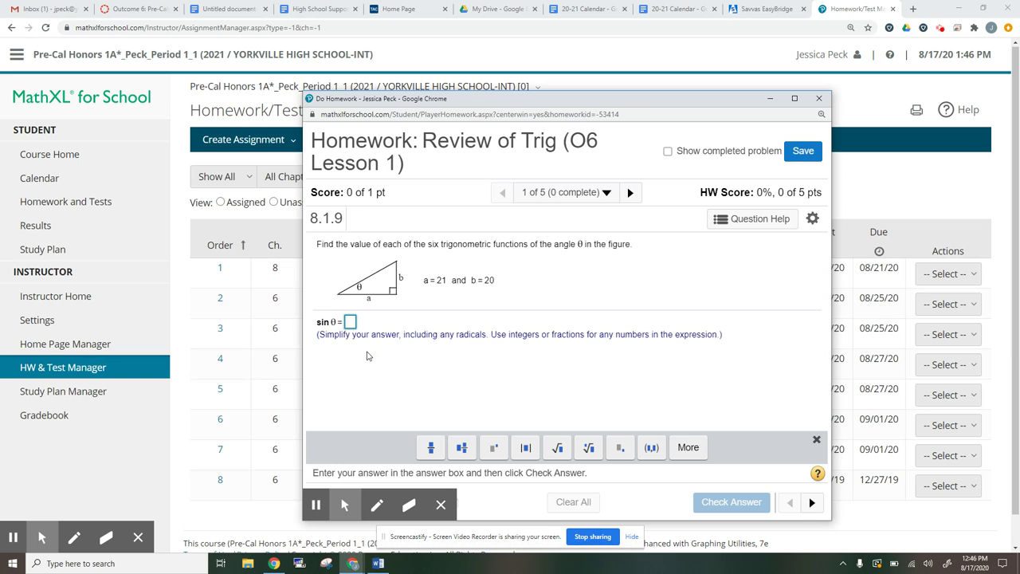
text(6)
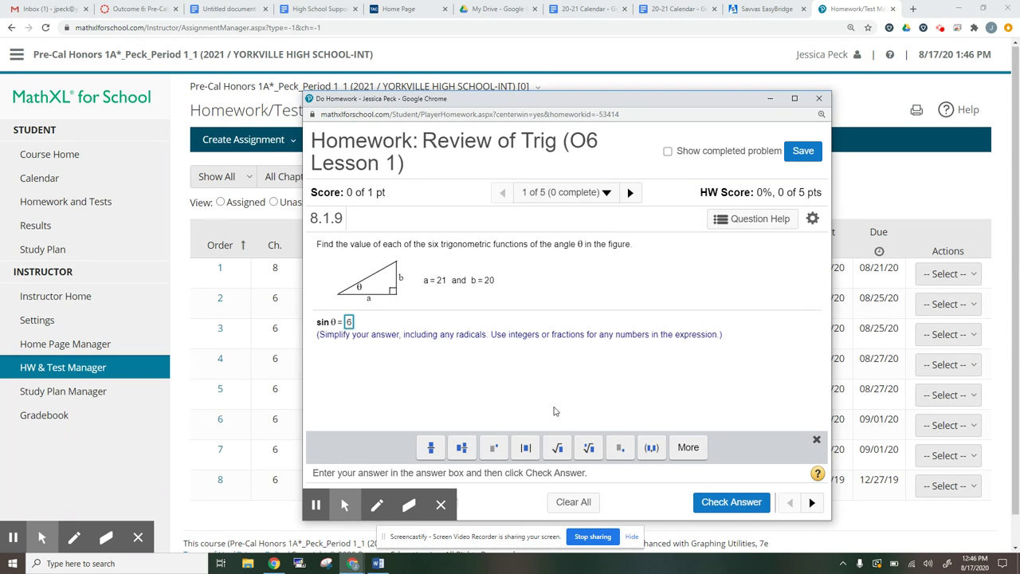
click(733, 507)
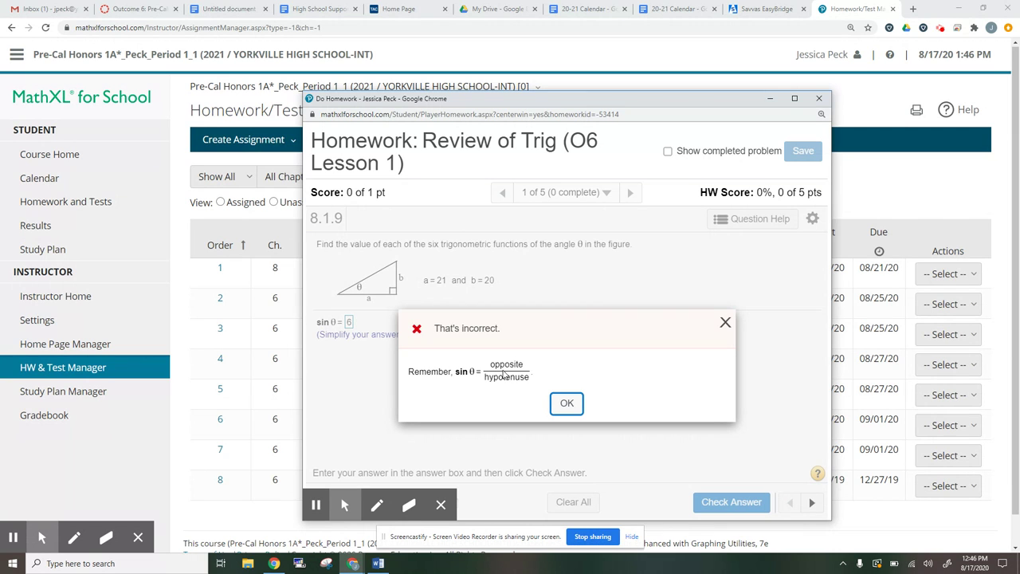
click(566, 404)
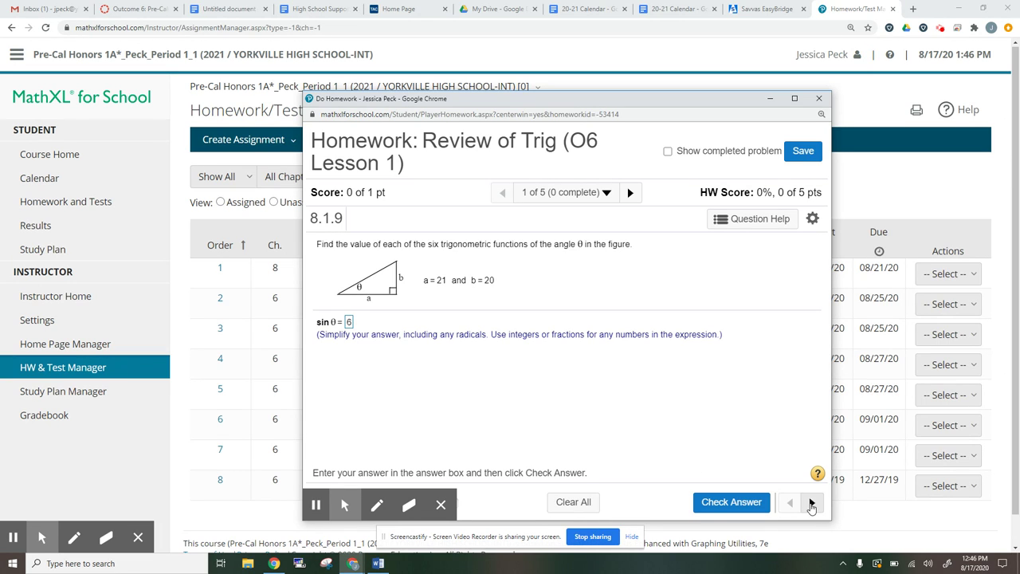
click(748, 220)
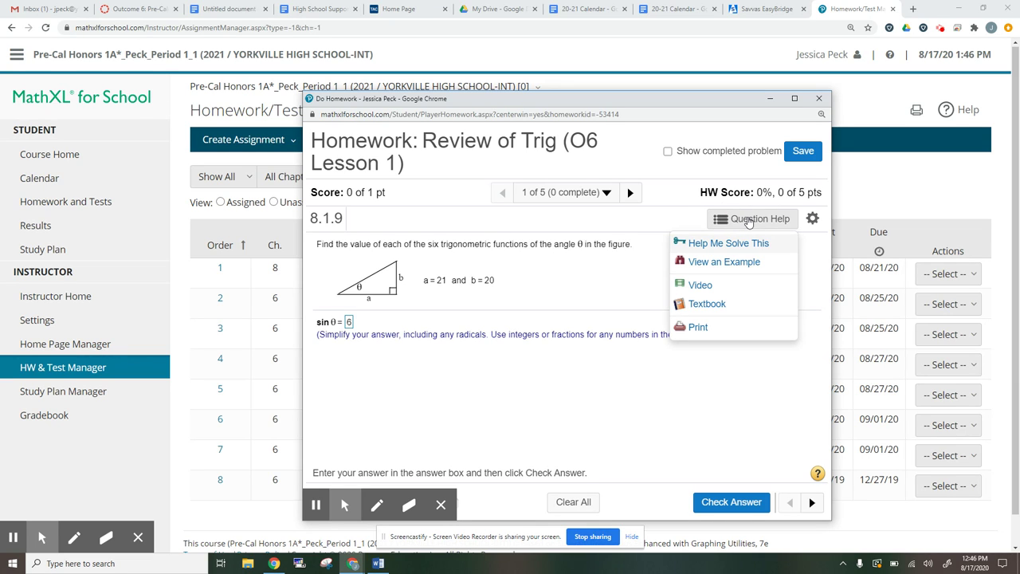
Step through the worked example from Pythagorean Theorem to cotangent for all six trig functions, then close it
click(730, 263)
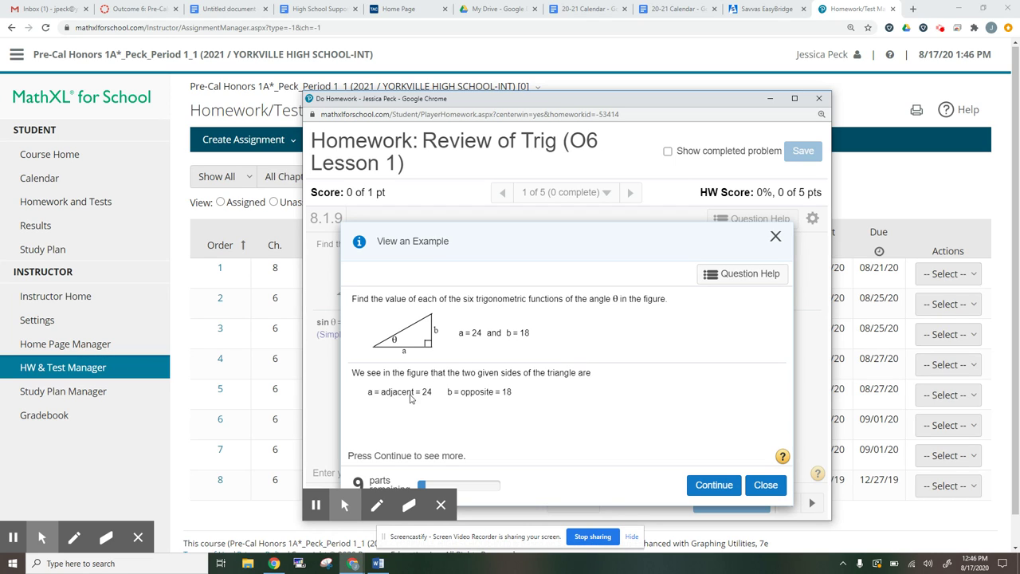
click(713, 489)
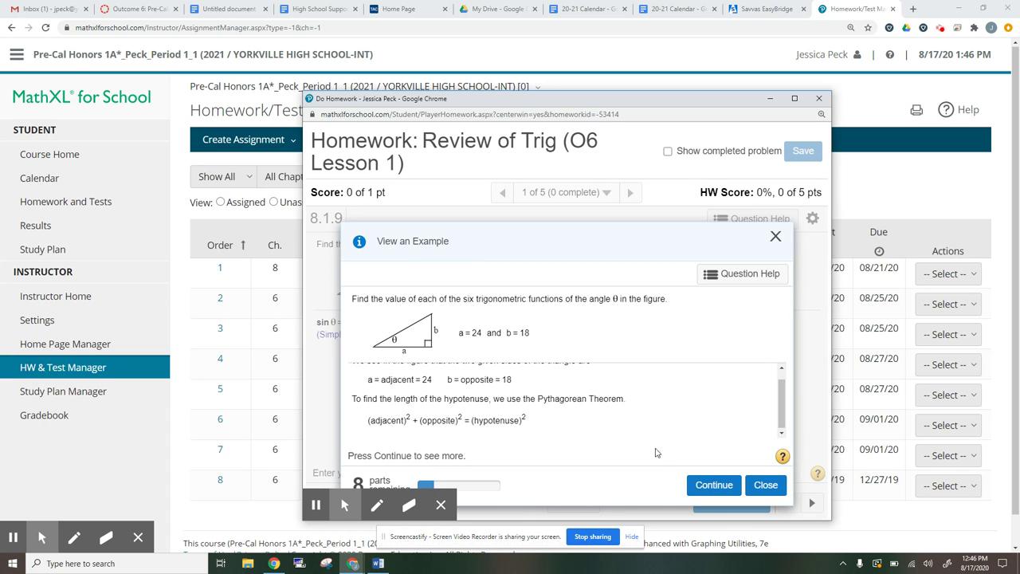
click(711, 488)
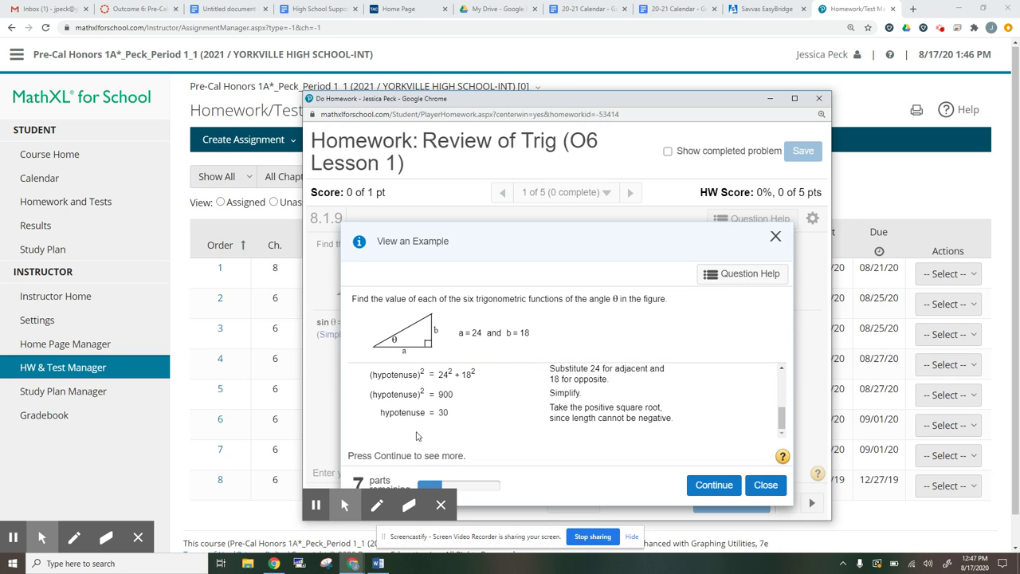
click(715, 486)
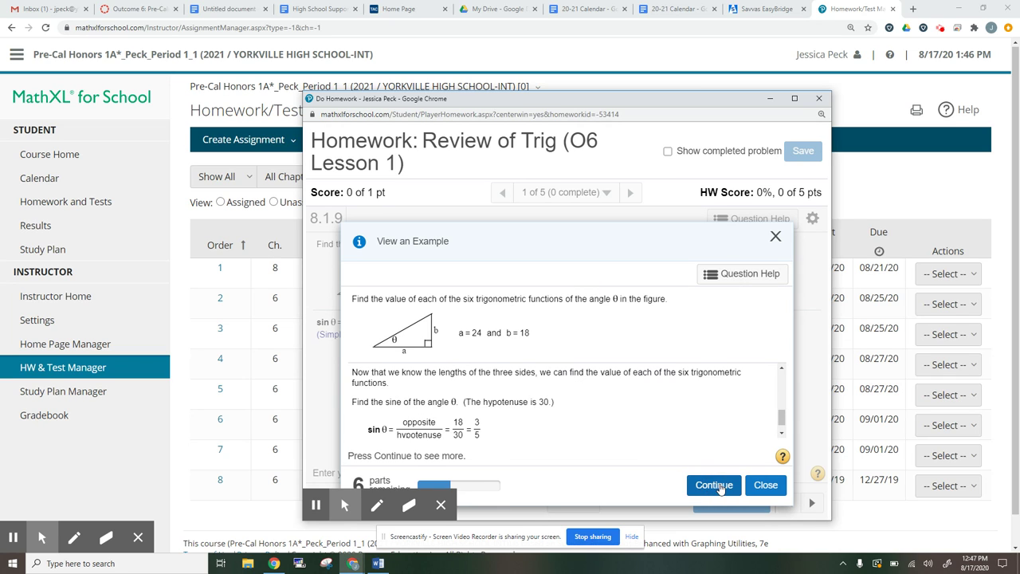
click(713, 485)
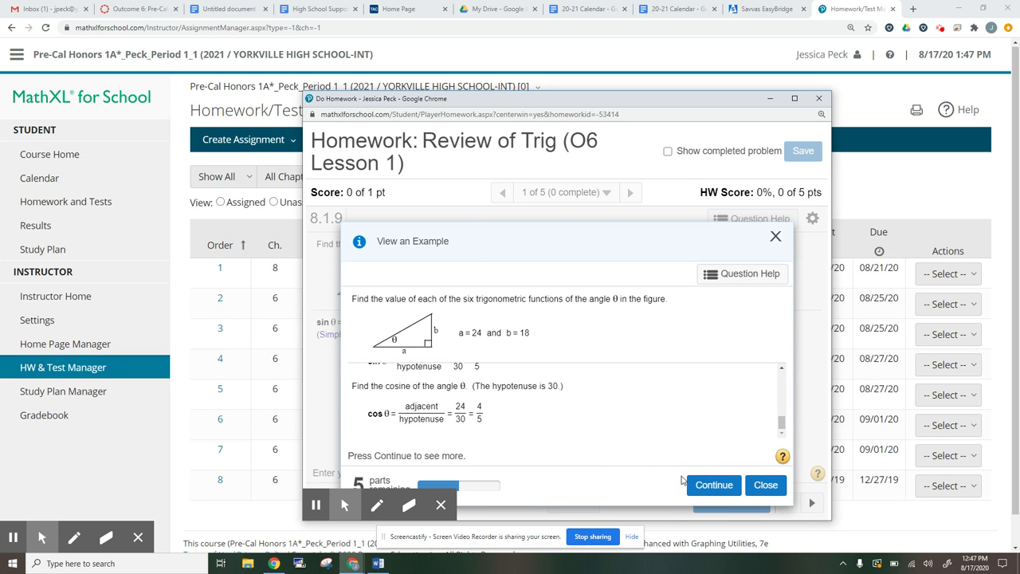
click(704, 487)
click(704, 486)
click(704, 486)
click(703, 486)
click(704, 486)
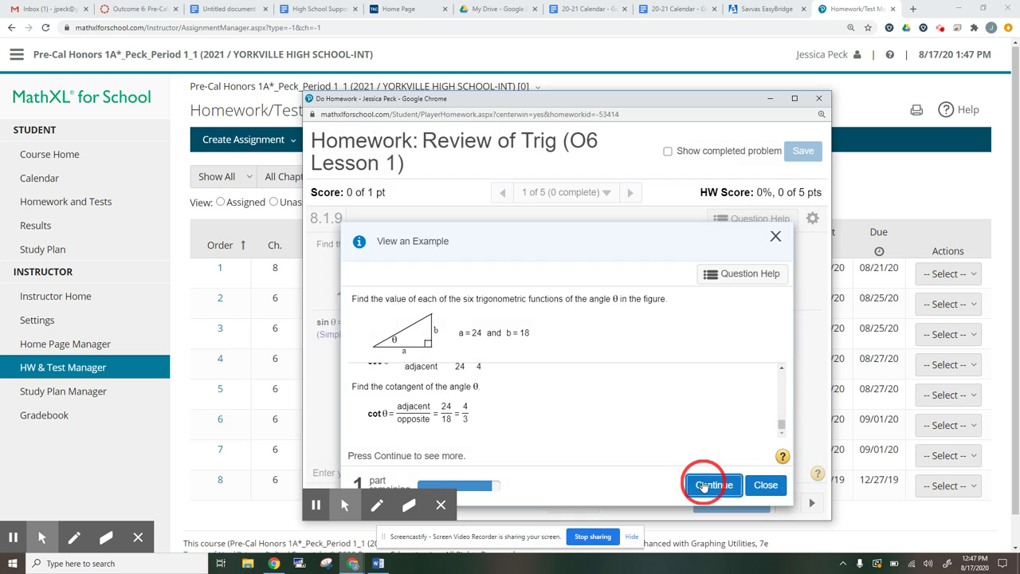
click(765, 490)
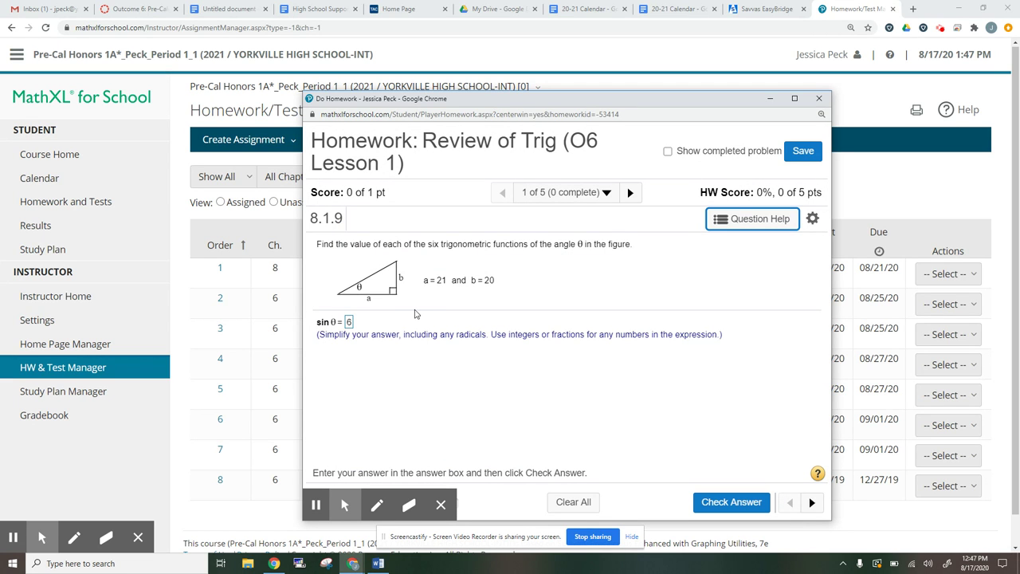
Dismiss Question Help, save and close the homework preview past the unchecked-answer warning, then open Results
click(747, 221)
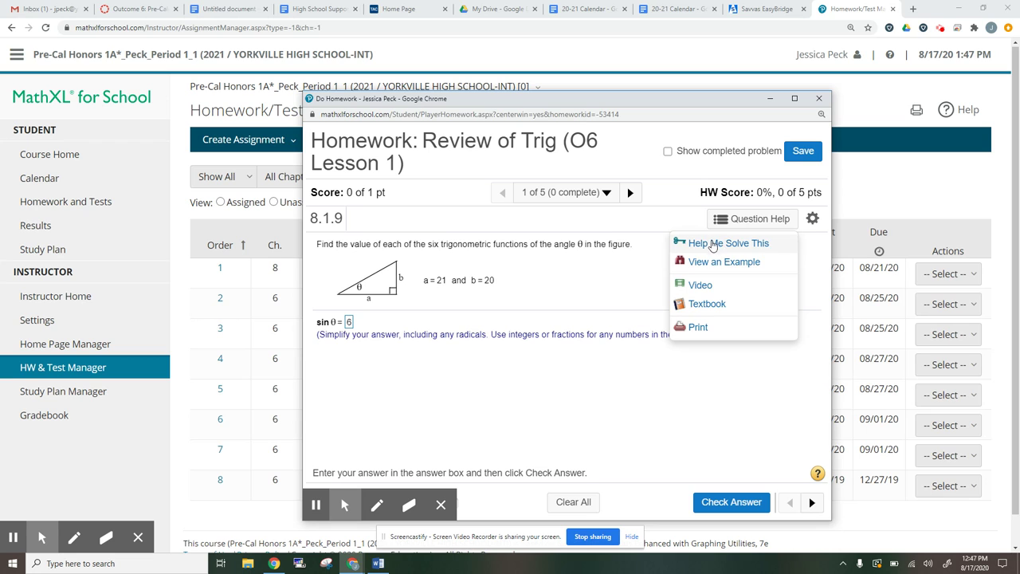
click(590, 299)
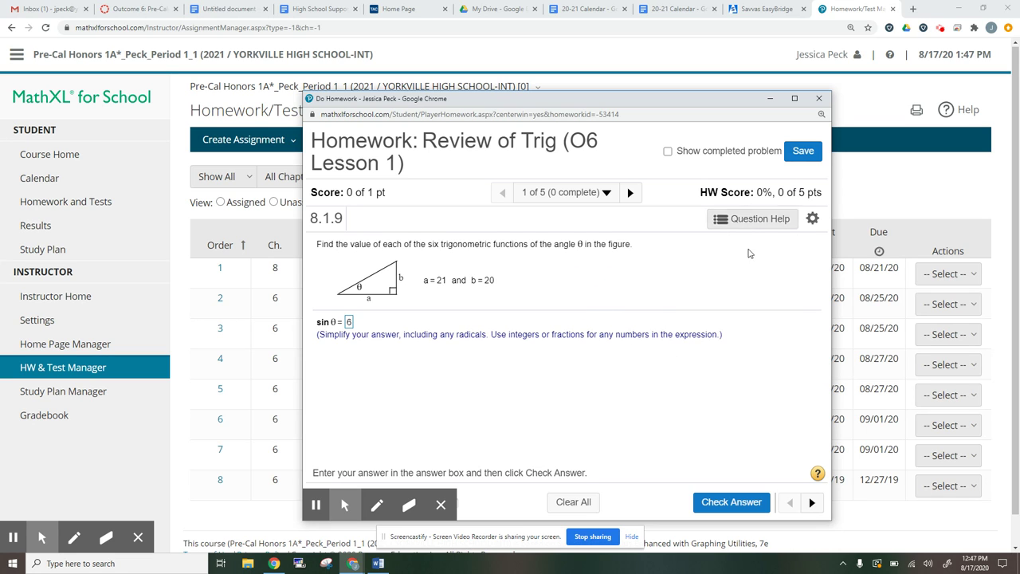
click(793, 156)
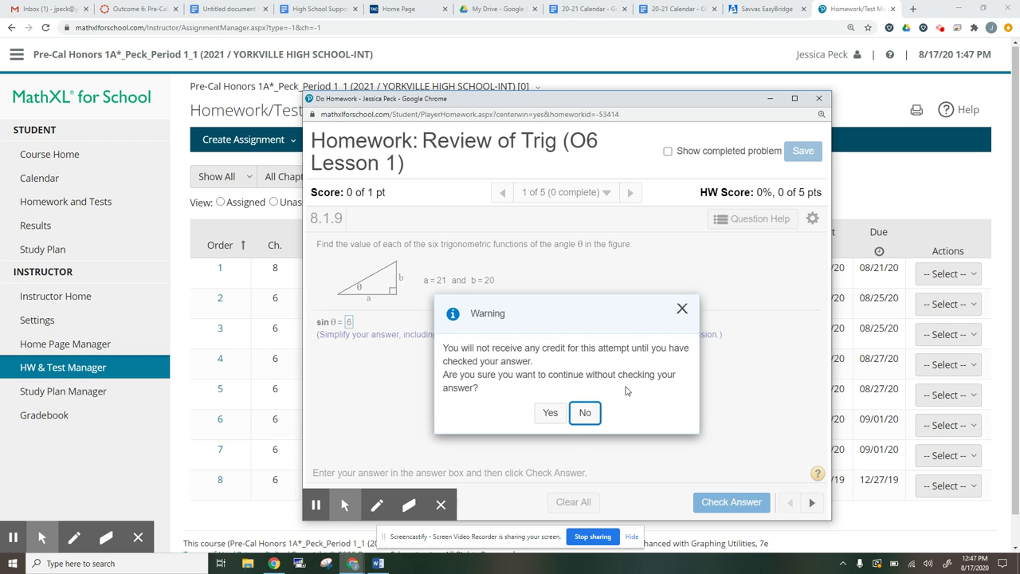
click(585, 412)
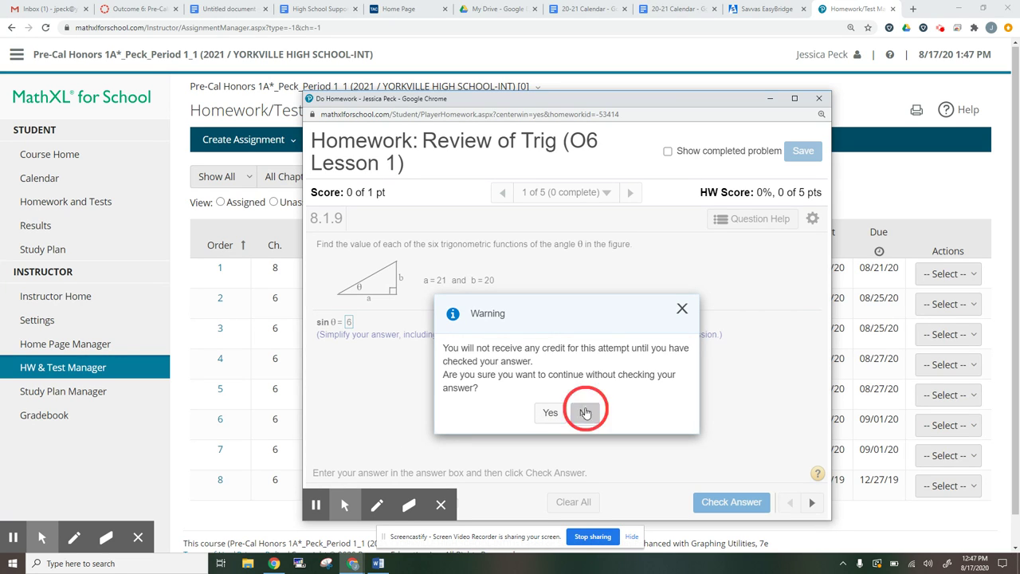
click(819, 98)
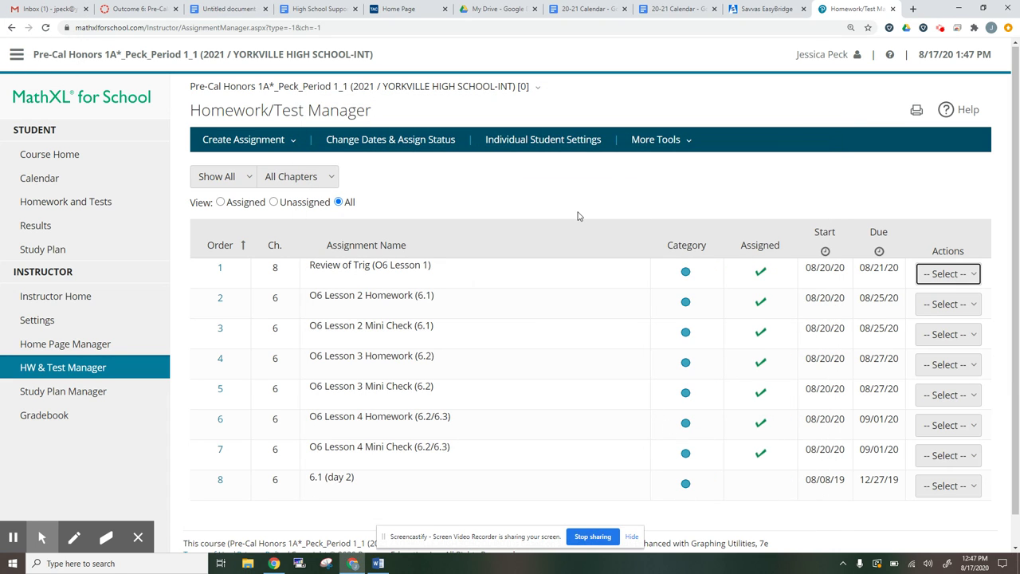
click(38, 226)
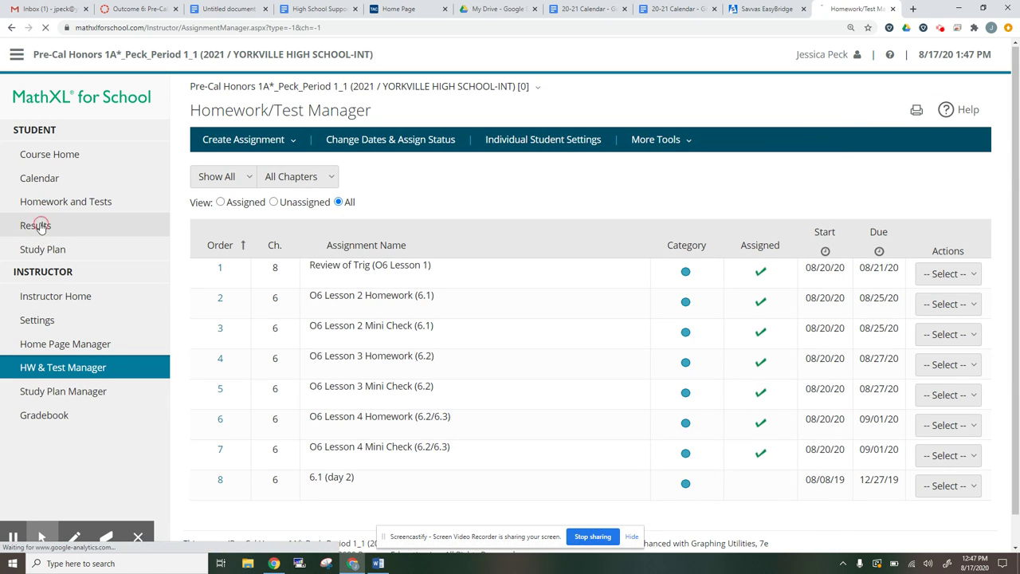